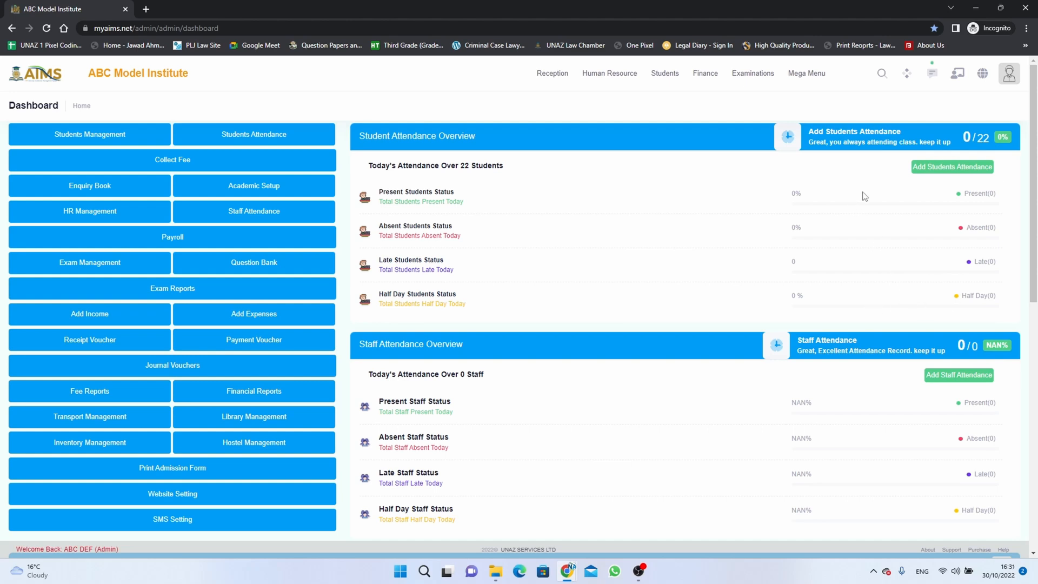
Open student attendance entry and try to search class Play Group for 30-Oct-2022 without choosing a section
{"action": "left_click", "coordinate": [943, 169]}
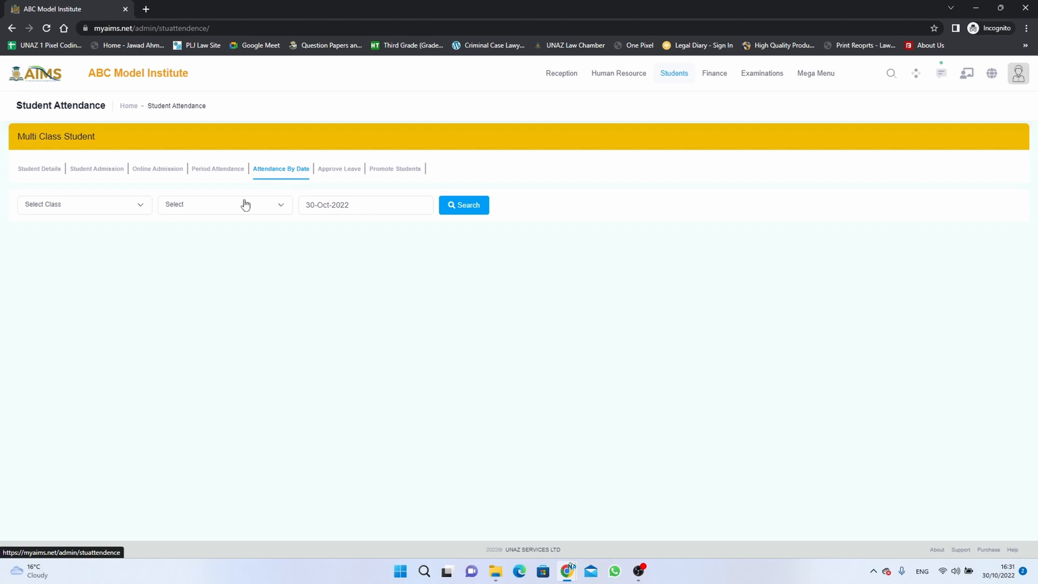
{"action": "left_click", "coordinate": [98, 212]}
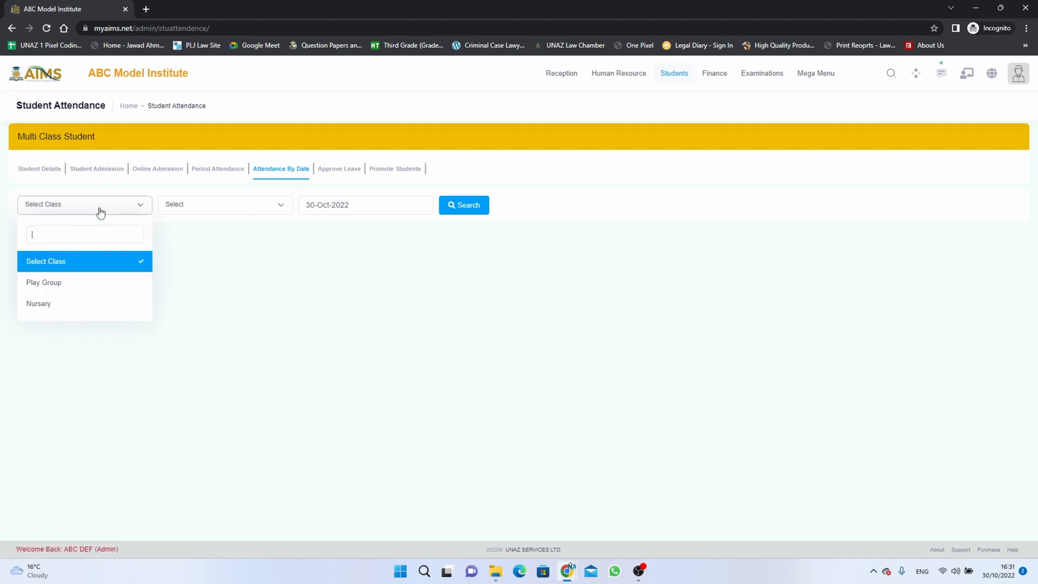
{"action": "left_click", "coordinate": [90, 283]}
{"action": "left_click", "coordinate": [193, 210]}
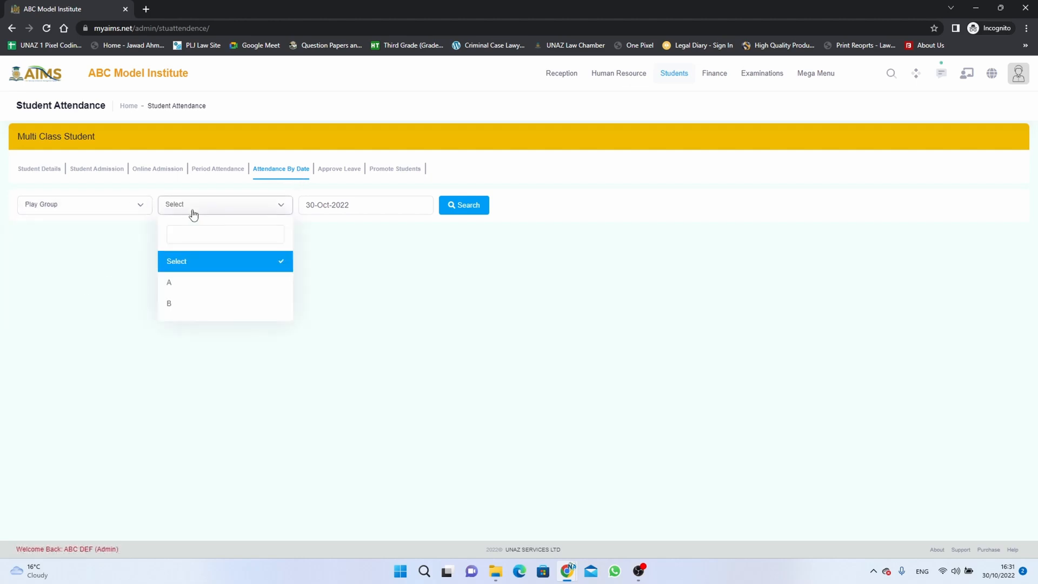
{"action": "left_click", "coordinate": [381, 256]}
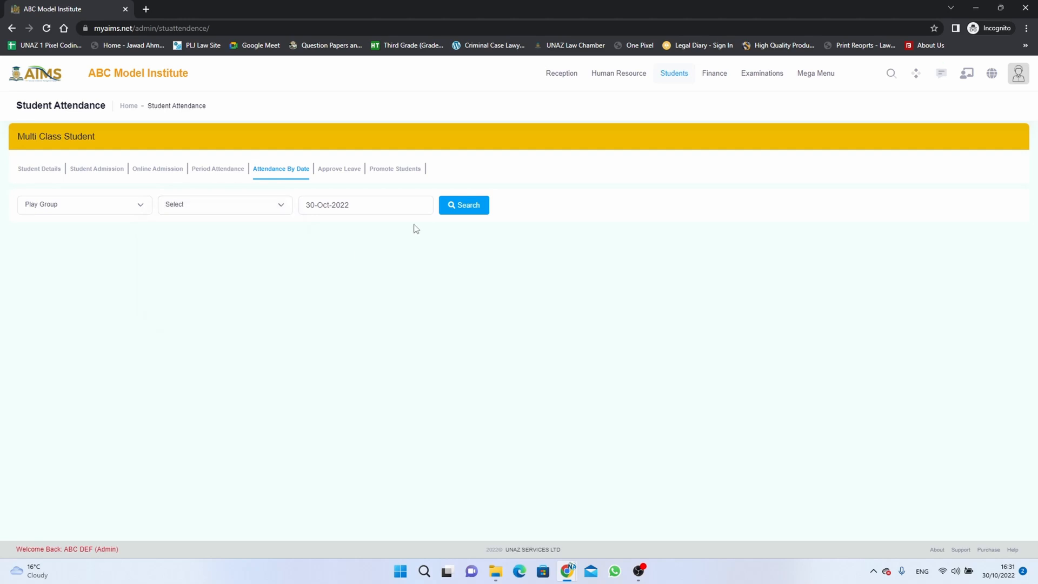
{"action": "left_click", "coordinate": [464, 205]}
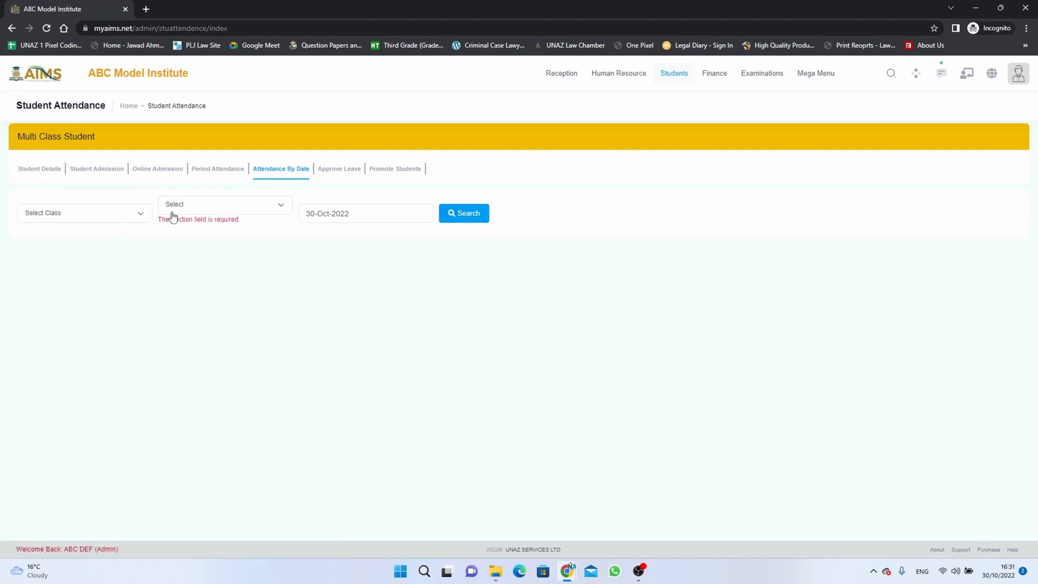
List the students of class Play Group, section A, for attendance on 30-Oct-2022
{"action": "left_click", "coordinate": [193, 212]}
{"action": "left_click", "coordinate": [112, 214]}
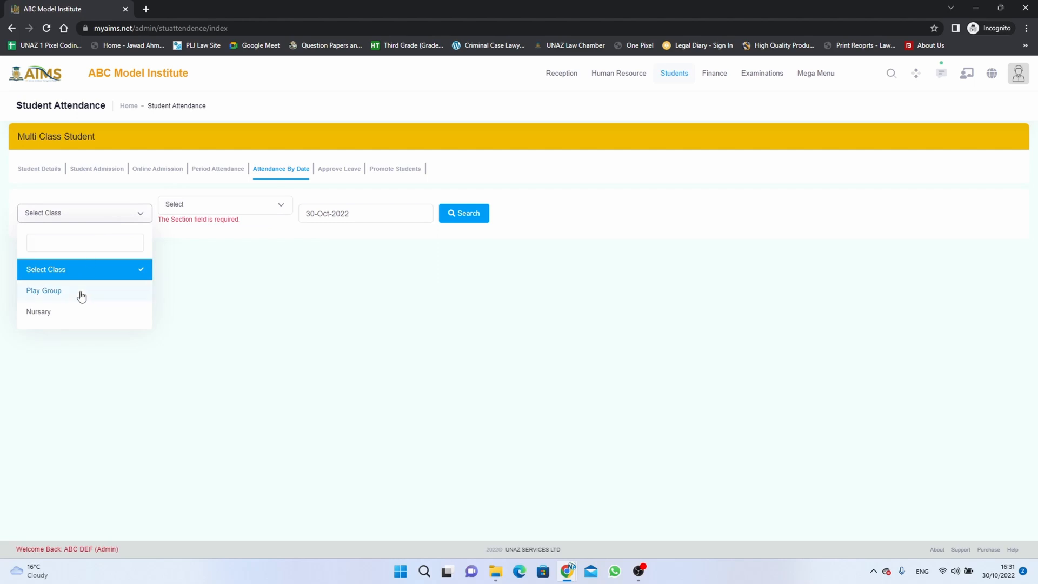
{"action": "left_click", "coordinate": [81, 294]}
{"action": "left_click", "coordinate": [89, 215]}
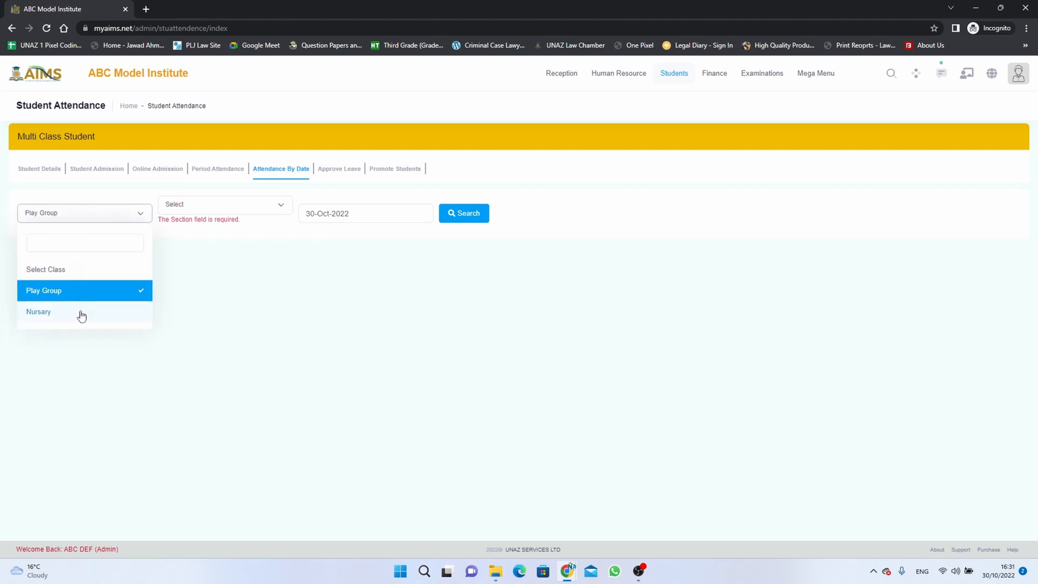
{"action": "left_click", "coordinate": [80, 312]}
{"action": "left_click", "coordinate": [106, 216]}
{"action": "left_click", "coordinate": [84, 290]}
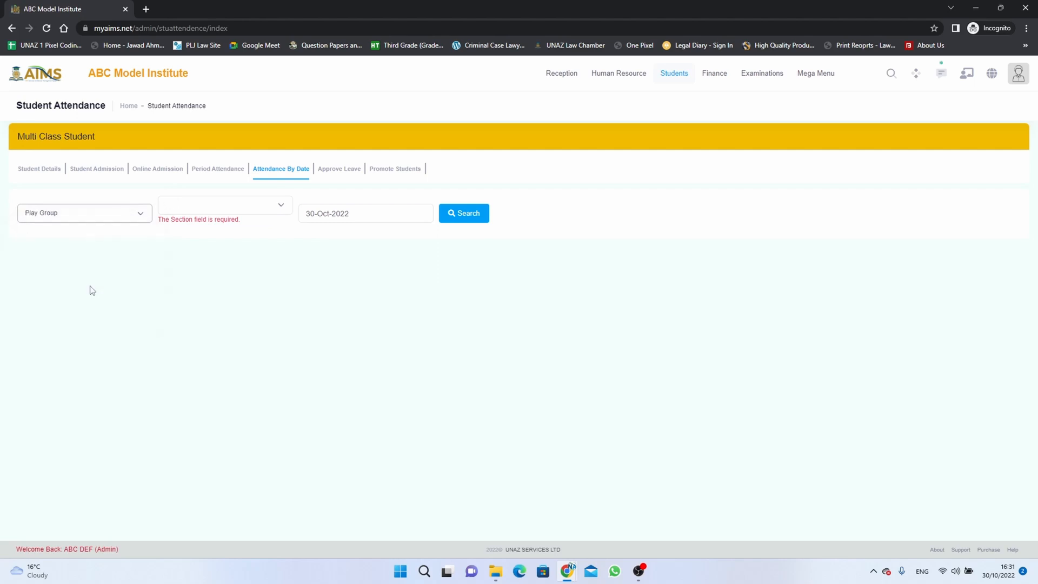
{"action": "left_click", "coordinate": [169, 205]}
{"action": "left_click", "coordinate": [172, 285]}
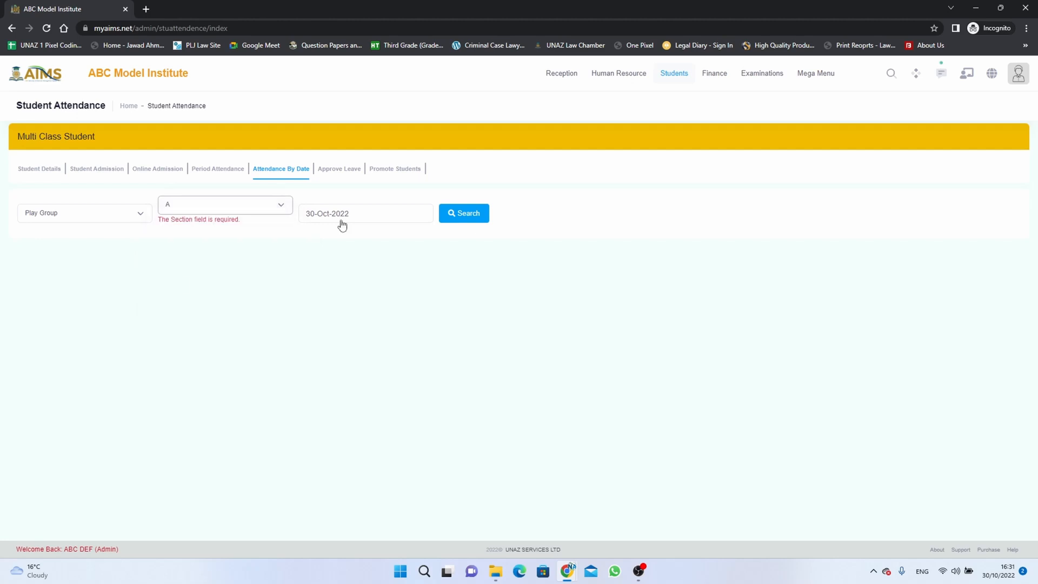
{"action": "left_click", "coordinate": [474, 215]}
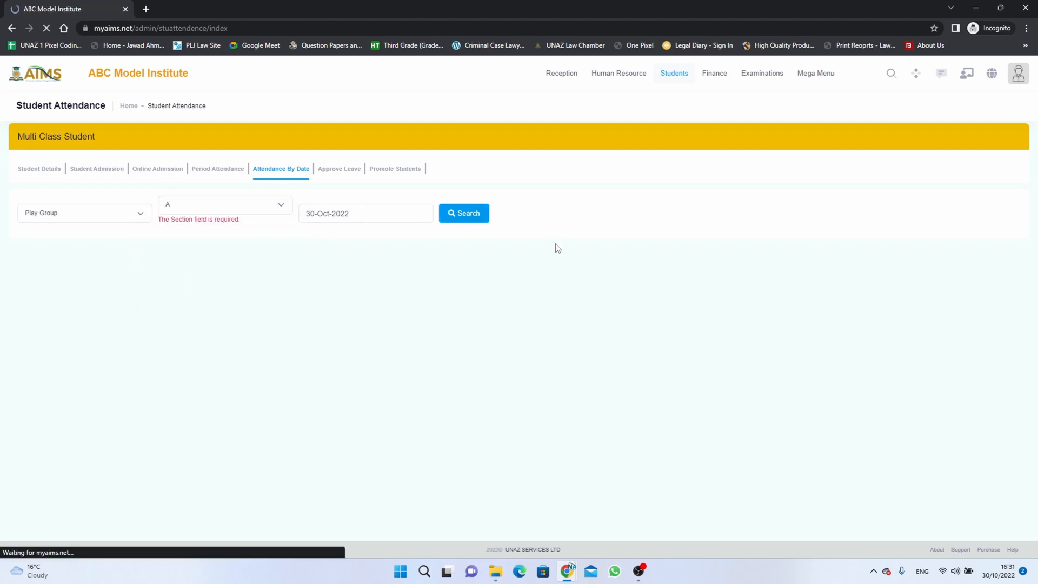
Mark the section A students in rows 2 and 7 as Absent, row 5 as Late and row 8 as Half Day
{"action": "scroll", "coordinate": [516, 314], "scroll_direction": "down", "scroll_amount": 3}
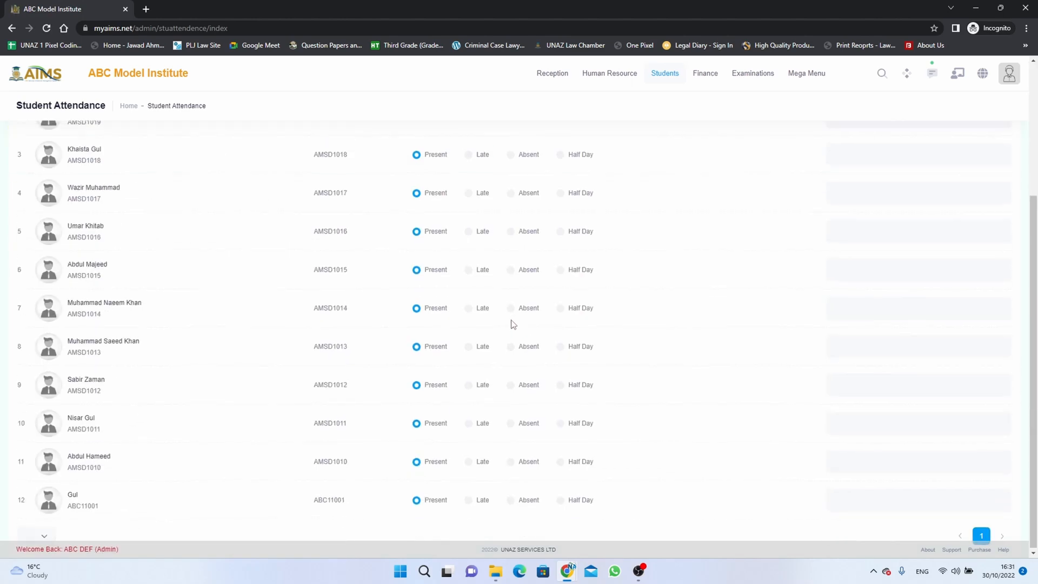
{"action": "scroll", "coordinate": [513, 322], "scroll_direction": "up", "scroll_amount": 3}
{"action": "scroll", "coordinate": [513, 322], "scroll_direction": "down", "scroll_amount": 2}
{"action": "scroll", "coordinate": [512, 324], "scroll_direction": "up", "scroll_amount": 2}
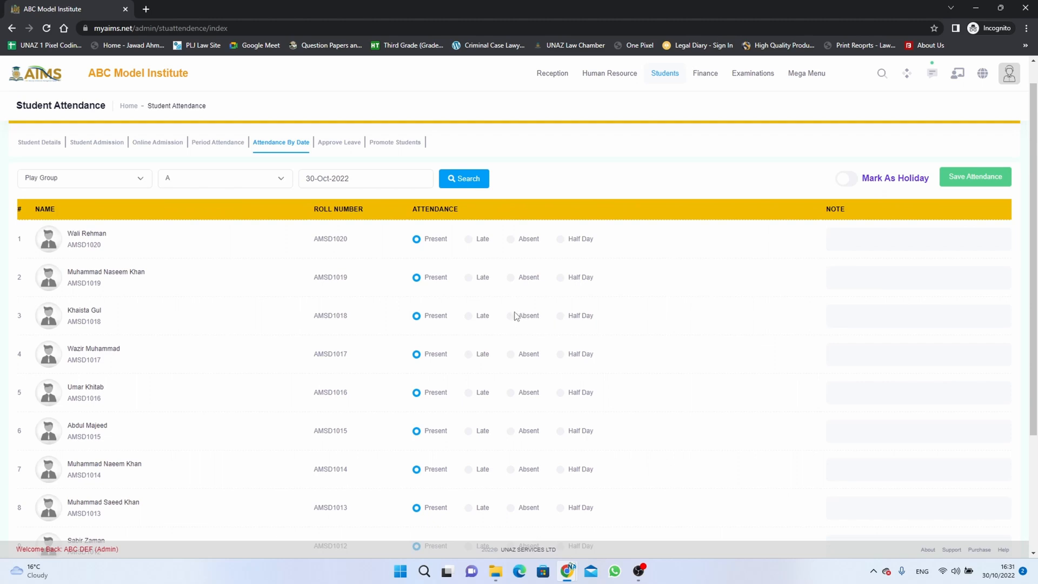
{"action": "scroll", "coordinate": [515, 316], "scroll_direction": "down", "scroll_amount": 1}
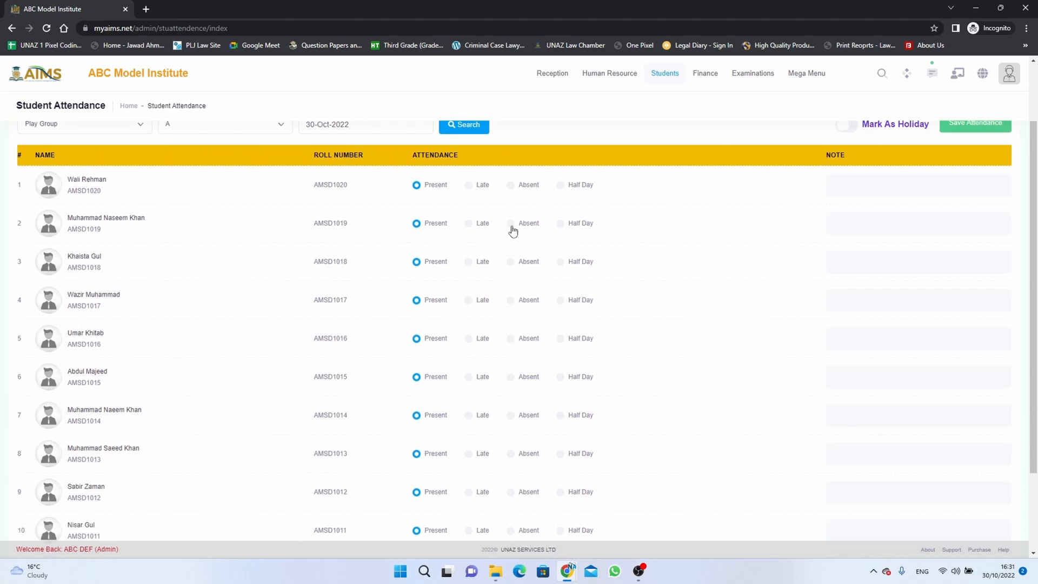
{"action": "left_click", "coordinate": [511, 227]}
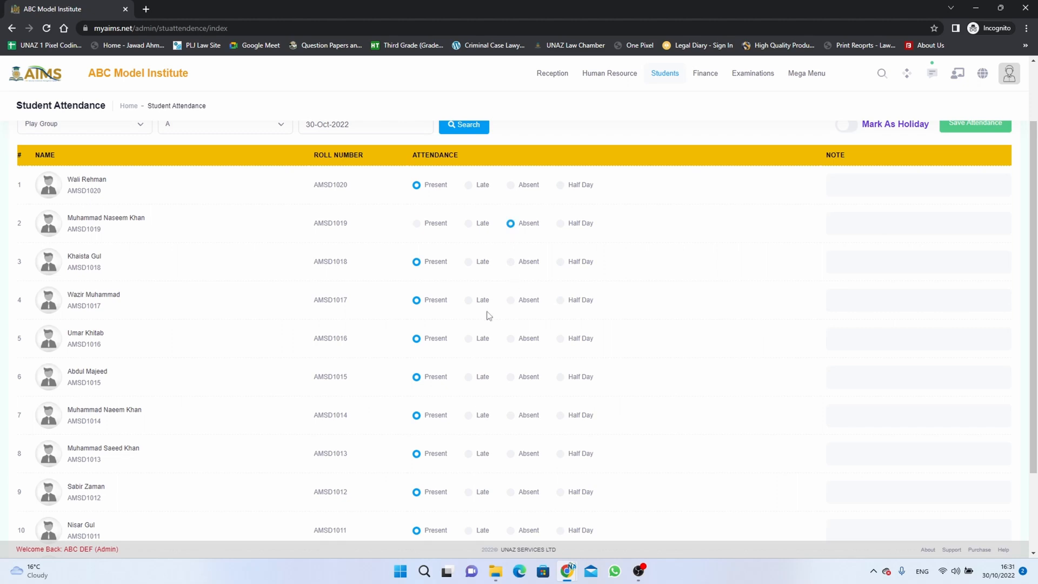
{"action": "left_click", "coordinate": [469, 339]}
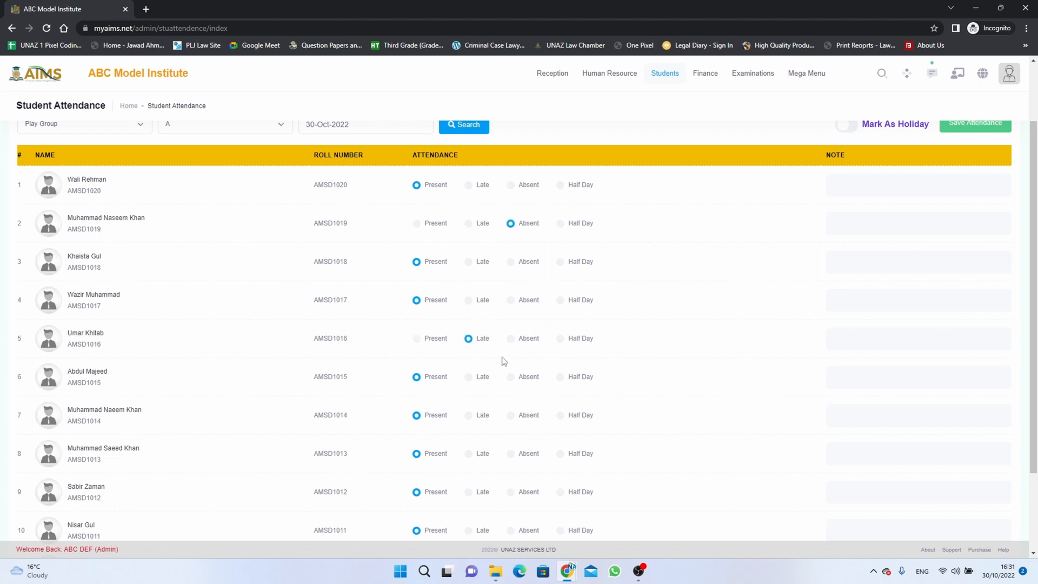
{"action": "left_click", "coordinate": [560, 455]}
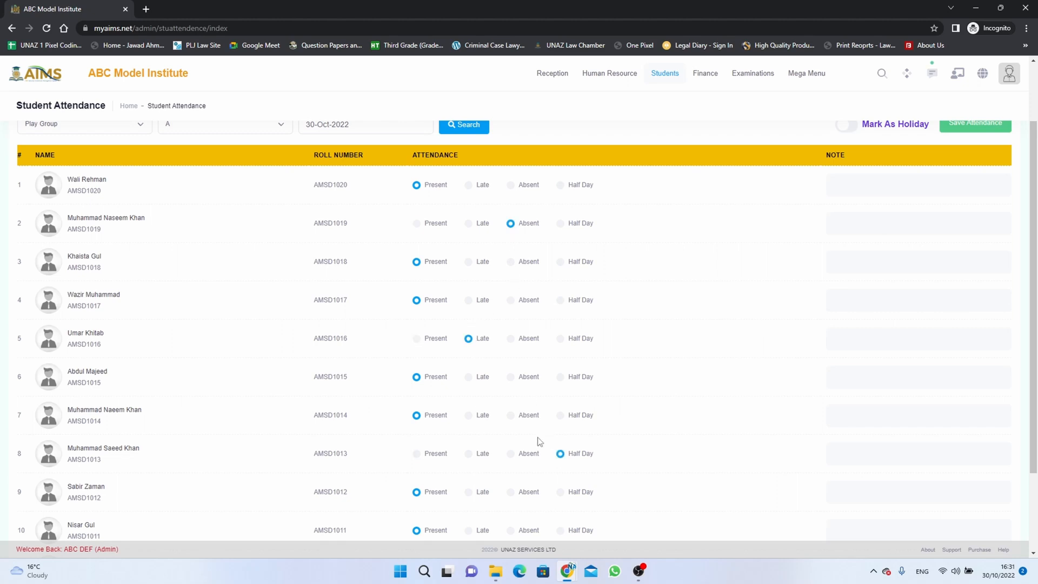
{"action": "left_click", "coordinate": [511, 416]}
Review the attendance marks and the note fields across the section A student list
{"action": "scroll", "coordinate": [528, 411], "scroll_direction": "down", "scroll_amount": 2}
{"action": "scroll", "coordinate": [540, 379], "scroll_direction": "up", "scroll_amount": 2}
{"action": "scroll", "coordinate": [851, 347], "scroll_direction": "down", "scroll_amount": 2}
{"action": "scroll", "coordinate": [854, 353], "scroll_direction": "up", "scroll_amount": 1}
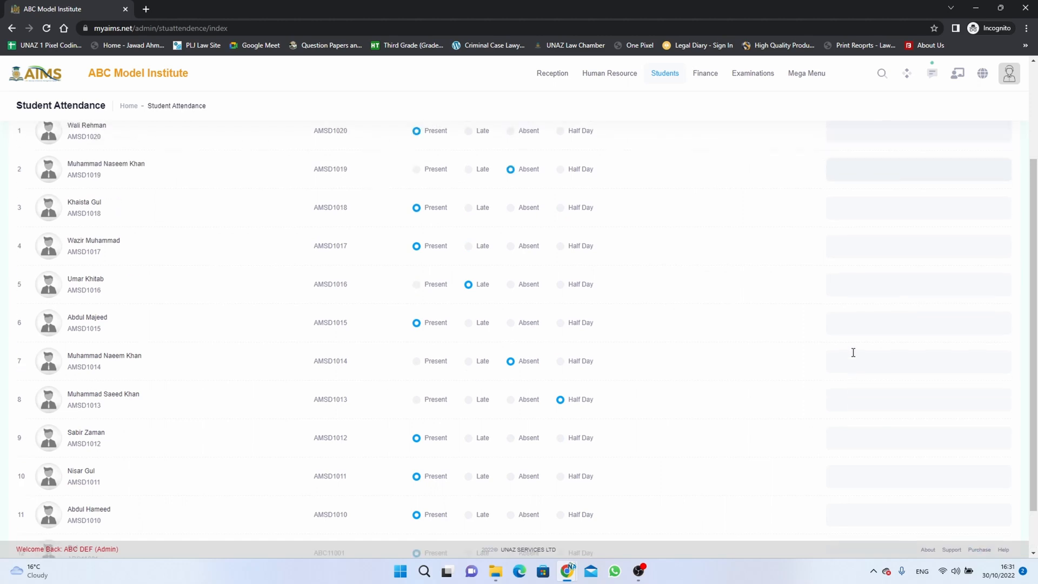
{"action": "scroll", "coordinate": [858, 327], "scroll_direction": "up", "scroll_amount": 1}
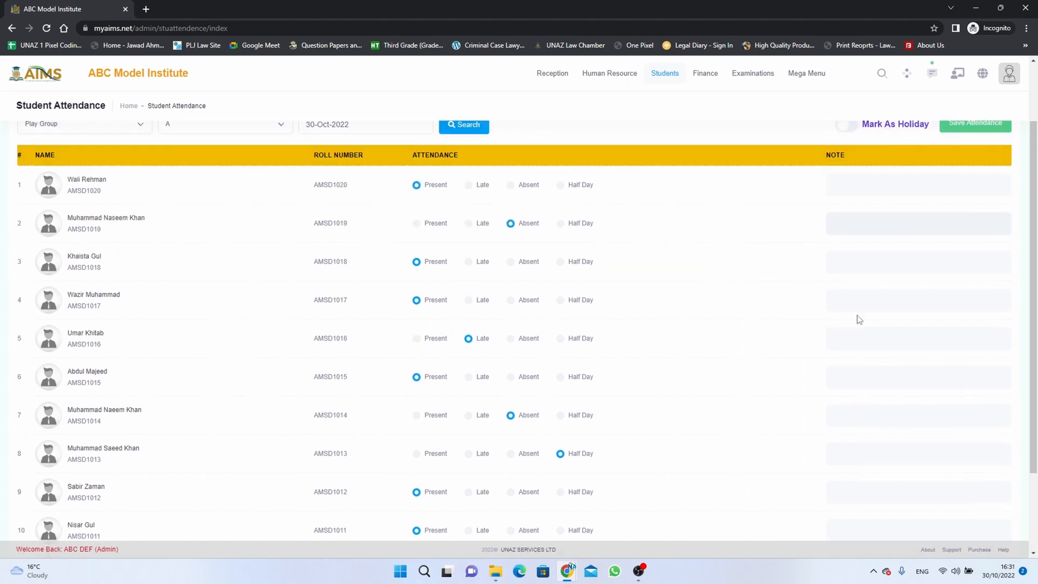
{"action": "scroll", "coordinate": [864, 261], "scroll_direction": "down", "scroll_amount": 2}
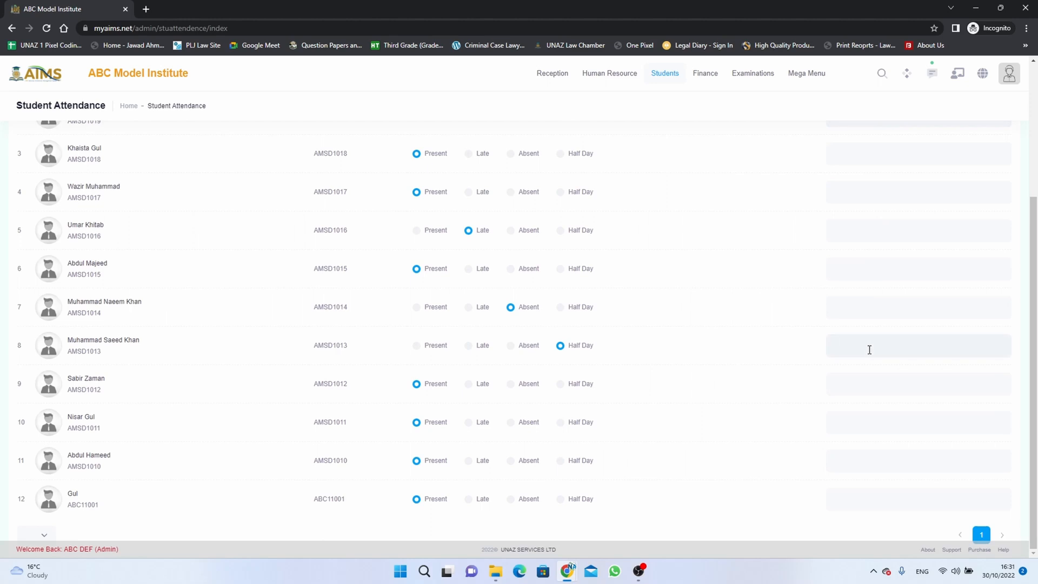
{"action": "scroll", "coordinate": [869, 348], "scroll_direction": "up", "scroll_amount": 1}
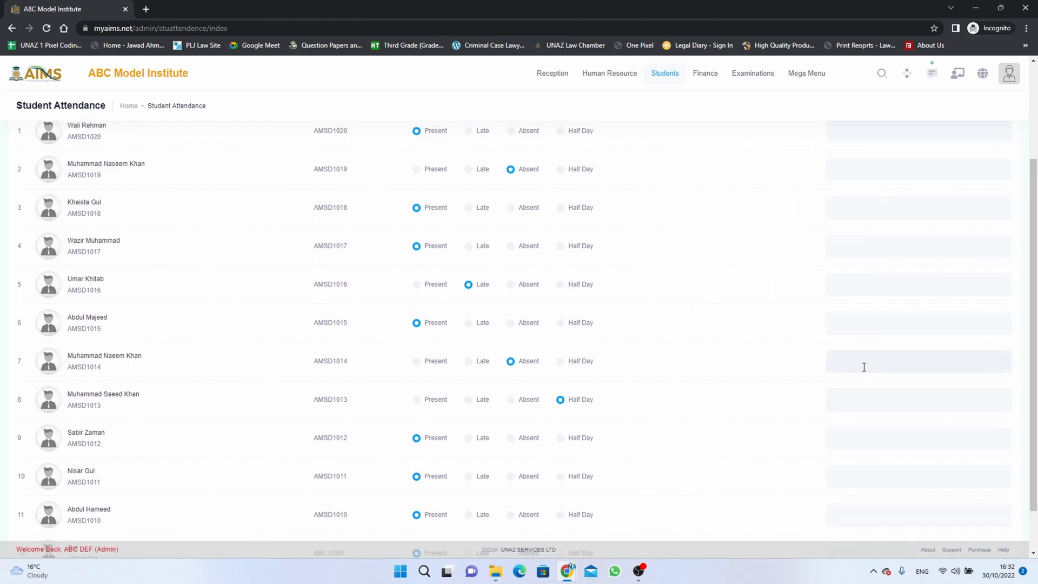
{"action": "scroll", "coordinate": [834, 359], "scroll_direction": "down", "scroll_amount": 1}
{"action": "scroll", "coordinate": [844, 378], "scroll_direction": "up", "scroll_amount": 3}
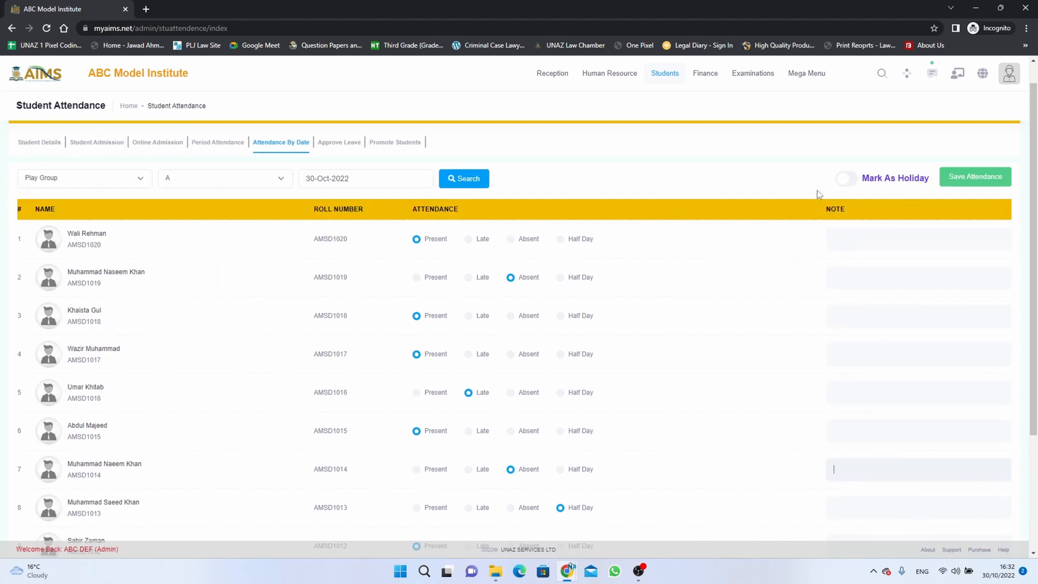
Save the attendance of Play Group section A for 30-Oct-2022 and dismiss the confirmation
{"action": "left_click", "coordinate": [963, 183]}
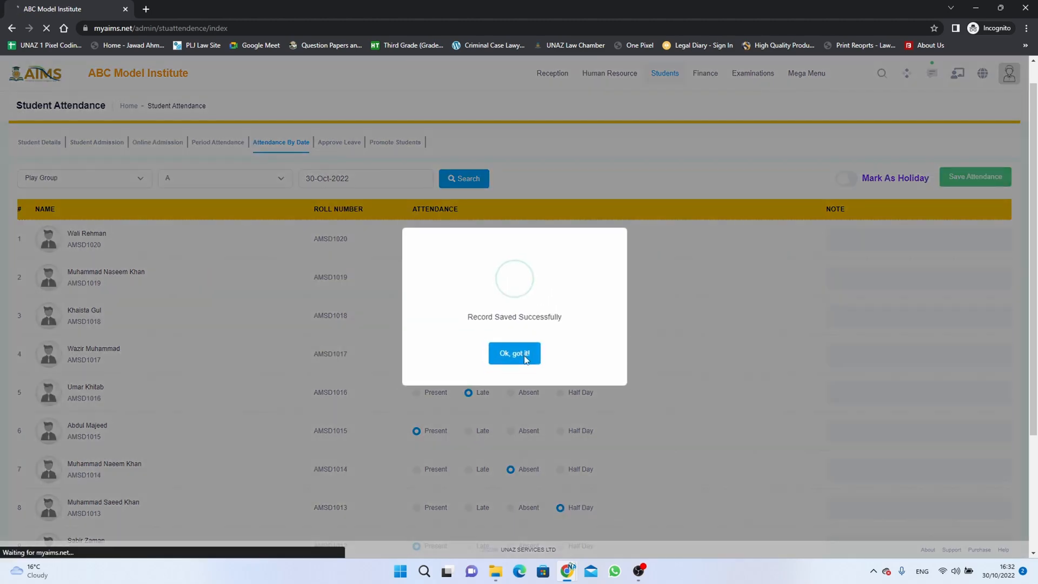
{"action": "left_click", "coordinate": [514, 354]}
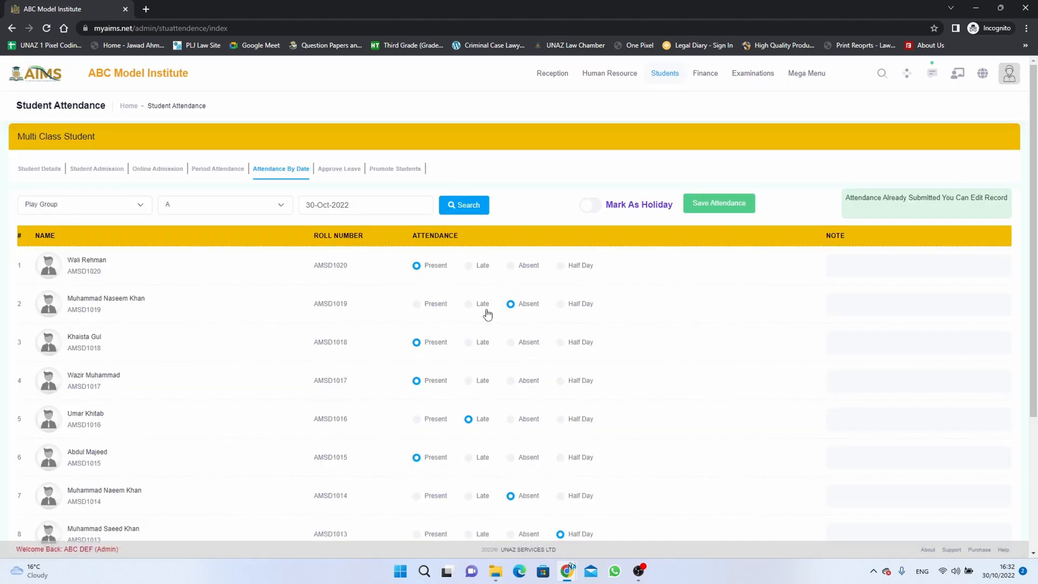
List the Play Group students of section B for attendance on 30-Oct-2022
{"action": "left_click", "coordinate": [210, 206]}
{"action": "left_click", "coordinate": [211, 302]}
{"action": "left_click", "coordinate": [443, 207]}
Mark the section B students in row 4 as Late, row 6 as Absent and row 9 as Half Day, and save the attendance
{"action": "scroll", "coordinate": [530, 335], "scroll_direction": "down", "scroll_amount": 2}
{"action": "scroll", "coordinate": [529, 343], "scroll_direction": "up", "scroll_amount": 2}
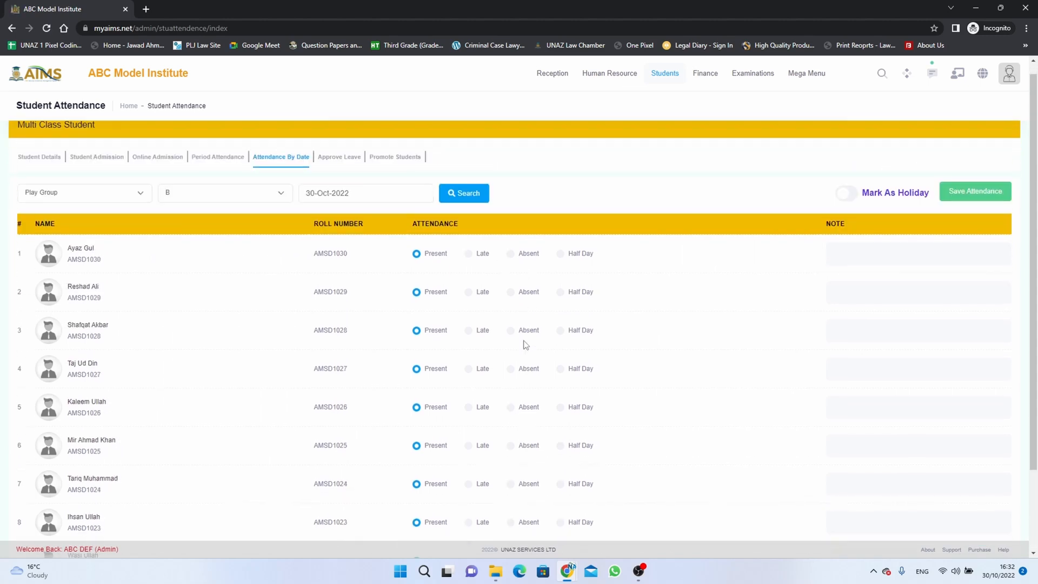
{"action": "scroll", "coordinate": [528, 345], "scroll_direction": "down", "scroll_amount": 2}
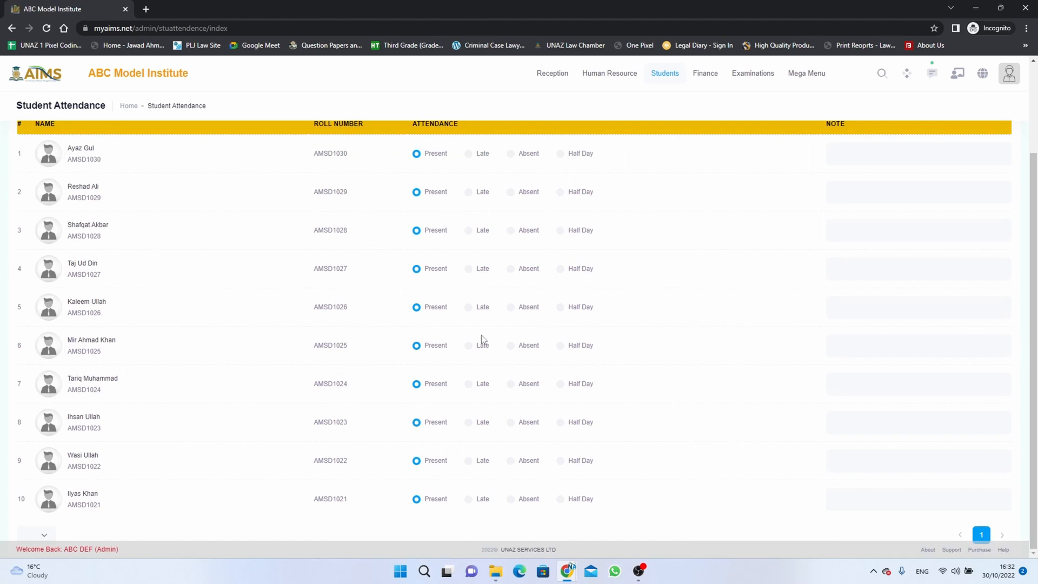
{"action": "scroll", "coordinate": [483, 340], "scroll_direction": "up", "scroll_amount": 1}
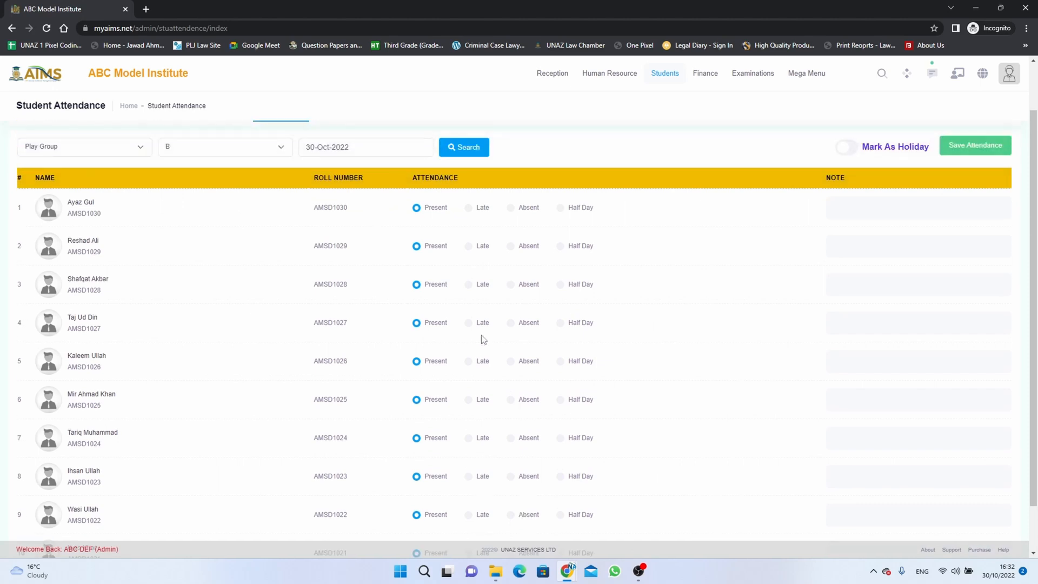
{"action": "left_click", "coordinate": [468, 322]}
{"action": "scroll", "coordinate": [502, 351], "scroll_direction": "down", "scroll_amount": 1}
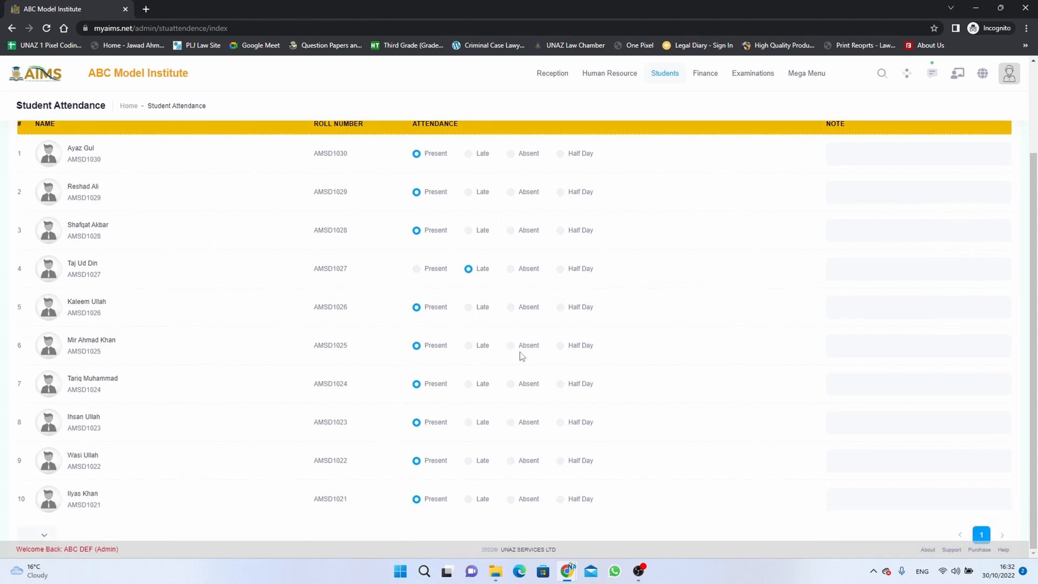
{"action": "left_click", "coordinate": [514, 349]}
{"action": "left_click", "coordinate": [561, 460]}
{"action": "scroll", "coordinate": [644, 412], "scroll_direction": "up", "scroll_amount": 2}
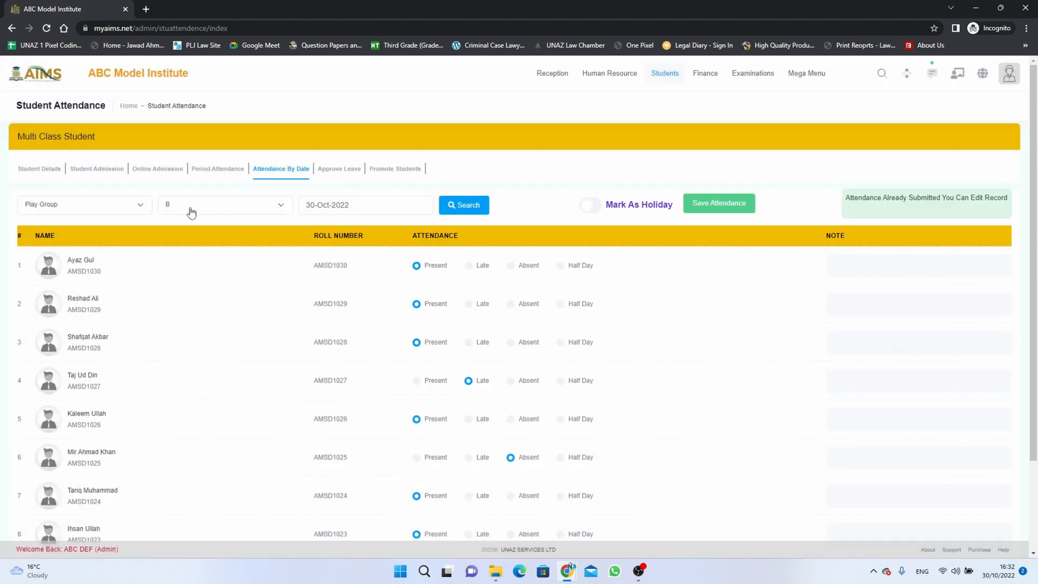
Change the attendance date to 29-Oct-2022 and search for the Play Group section B students
{"action": "left_click", "coordinate": [348, 211]}
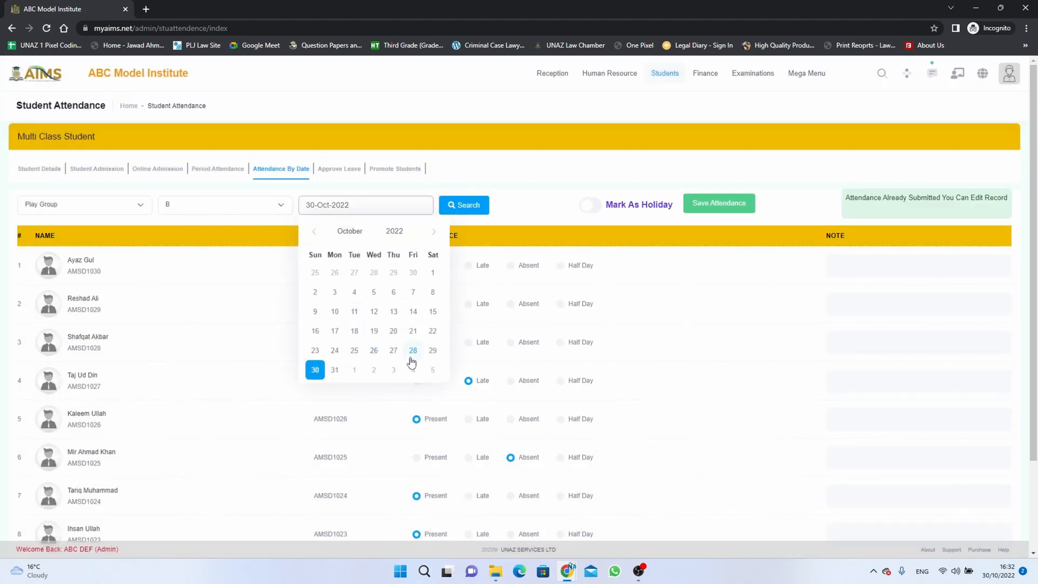
{"action": "left_click", "coordinate": [437, 350]}
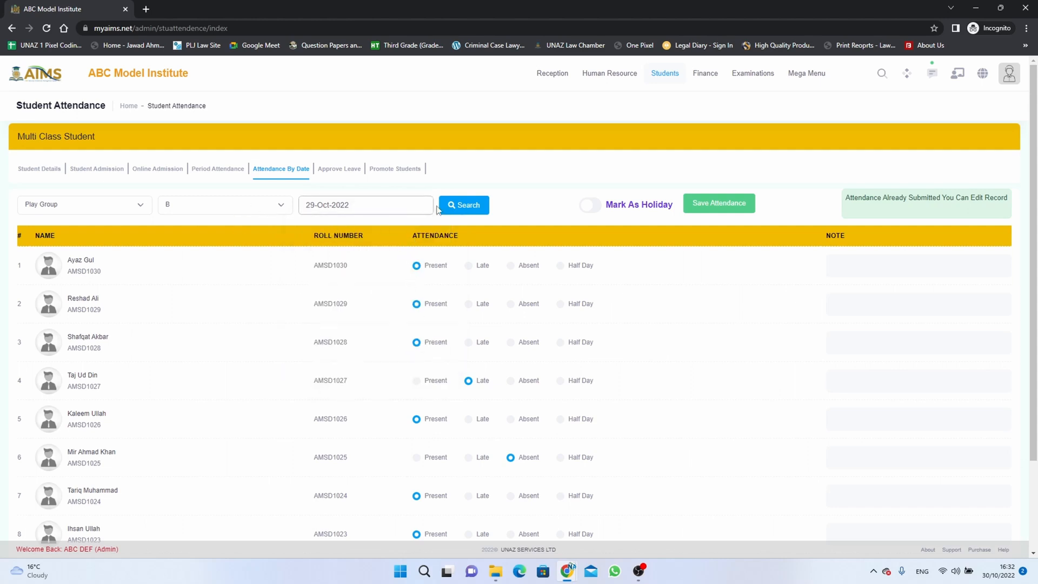
{"action": "left_click", "coordinate": [457, 205]}
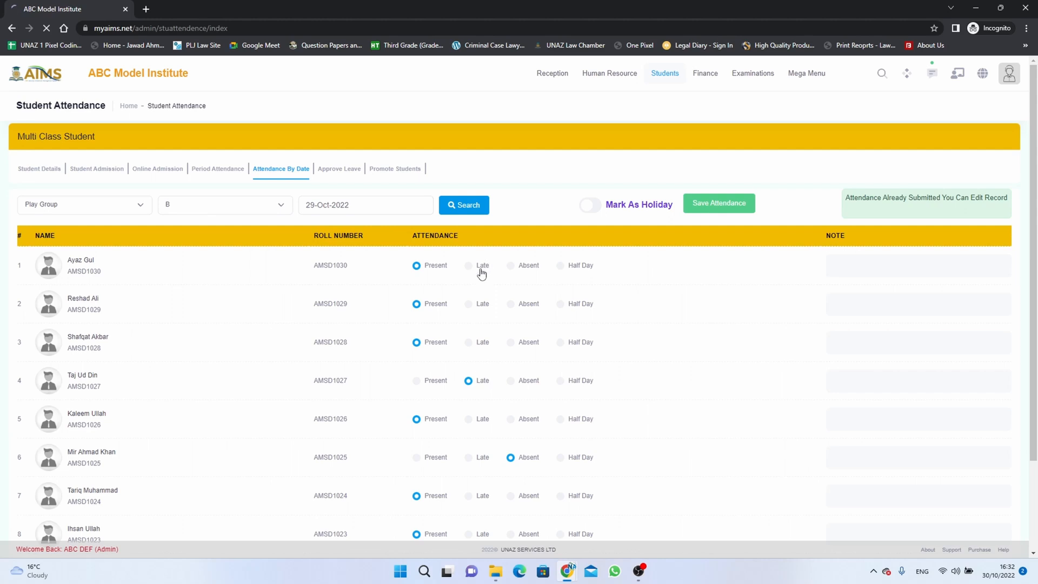
Mark 29-Oct-2022 as a holiday for Play Group section B and confirm the change
{"action": "scroll", "coordinate": [457, 343], "scroll_direction": "down", "scroll_amount": 2}
{"action": "scroll", "coordinate": [457, 343], "scroll_direction": "down", "scroll_amount": 1}
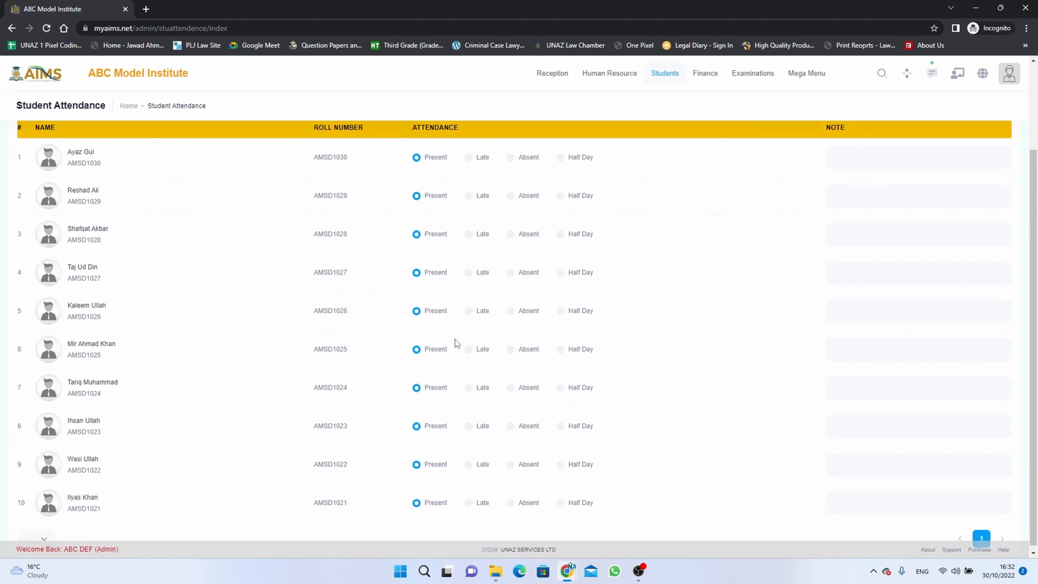
{"action": "scroll", "coordinate": [457, 343], "scroll_direction": "up", "scroll_amount": 2}
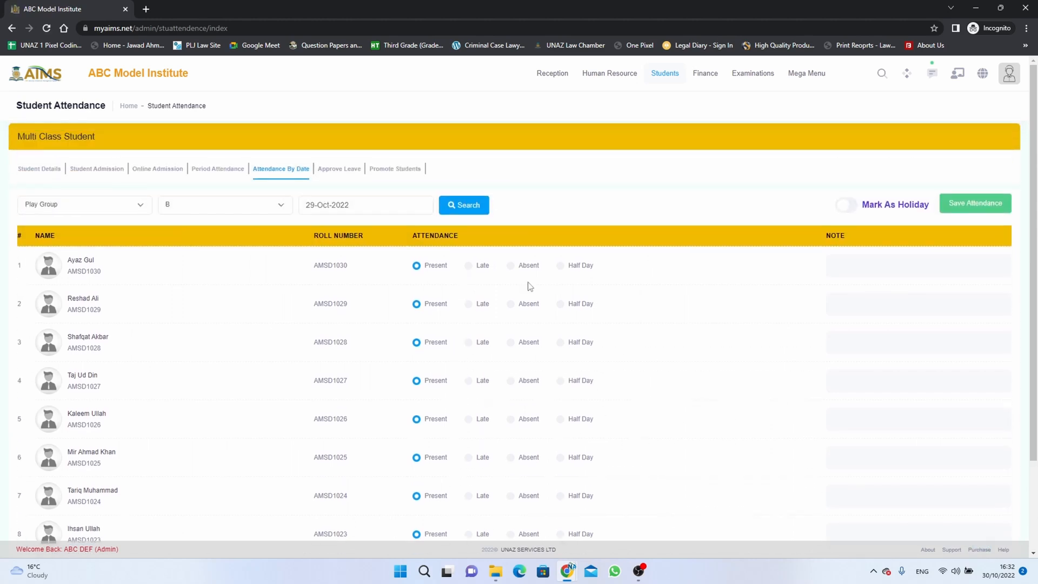
{"action": "left_click", "coordinate": [850, 207]}
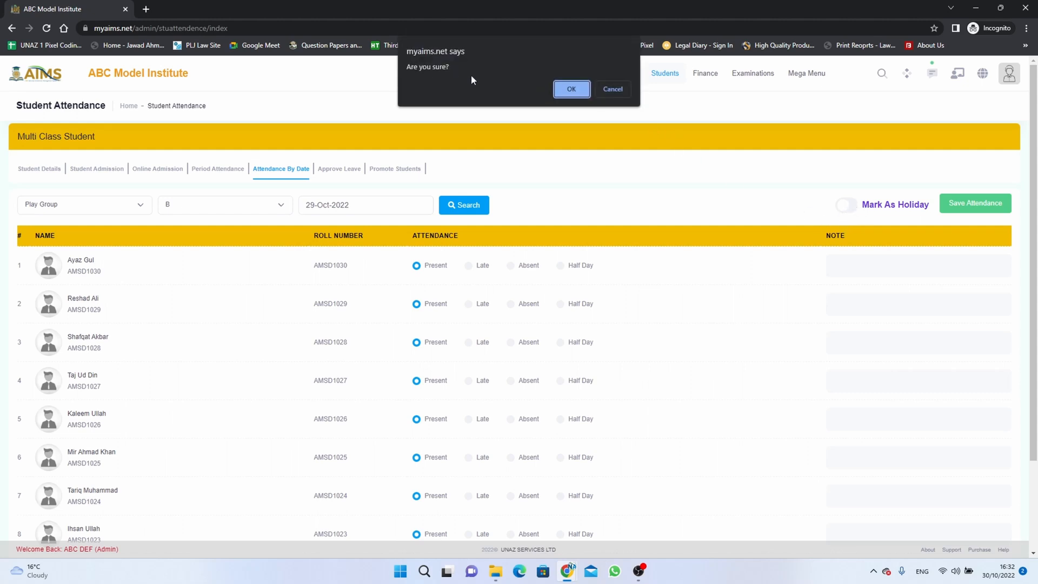
{"action": "left_click", "coordinate": [574, 92]}
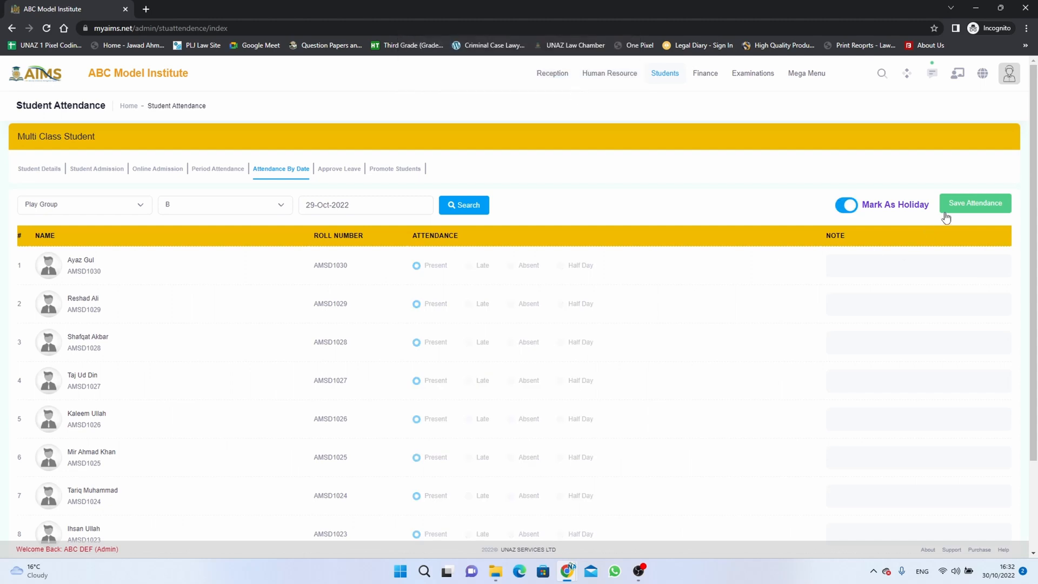
Save the holiday attendance of Play Group section B for 29-Oct-2022
{"action": "left_click", "coordinate": [961, 204]}
{"action": "left_click", "coordinate": [527, 349]}
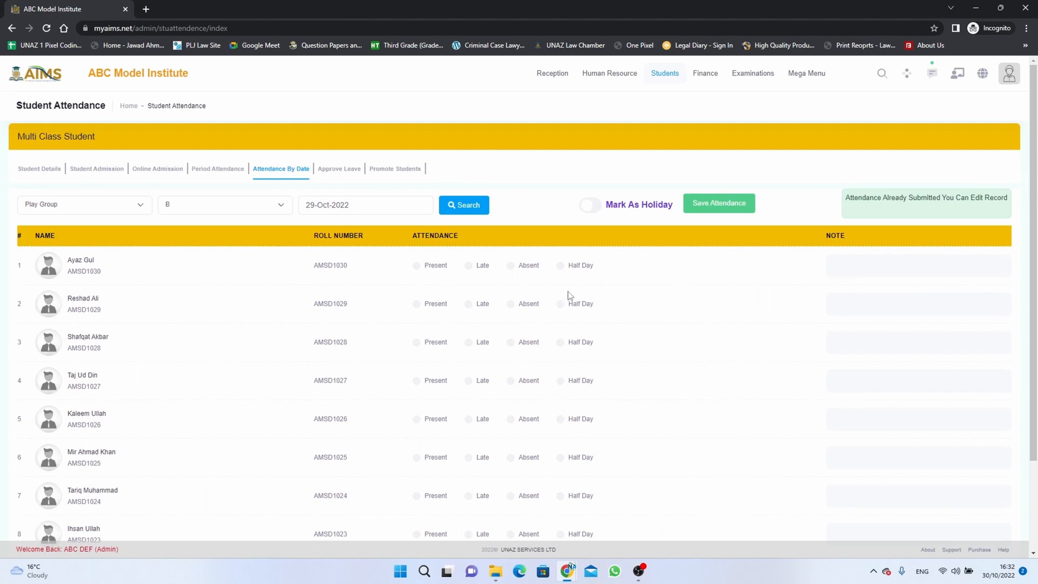
Mark 29-Oct-2022 as a holiday for the Play Group section A students and save the attendance
{"action": "left_click", "coordinate": [288, 209]}
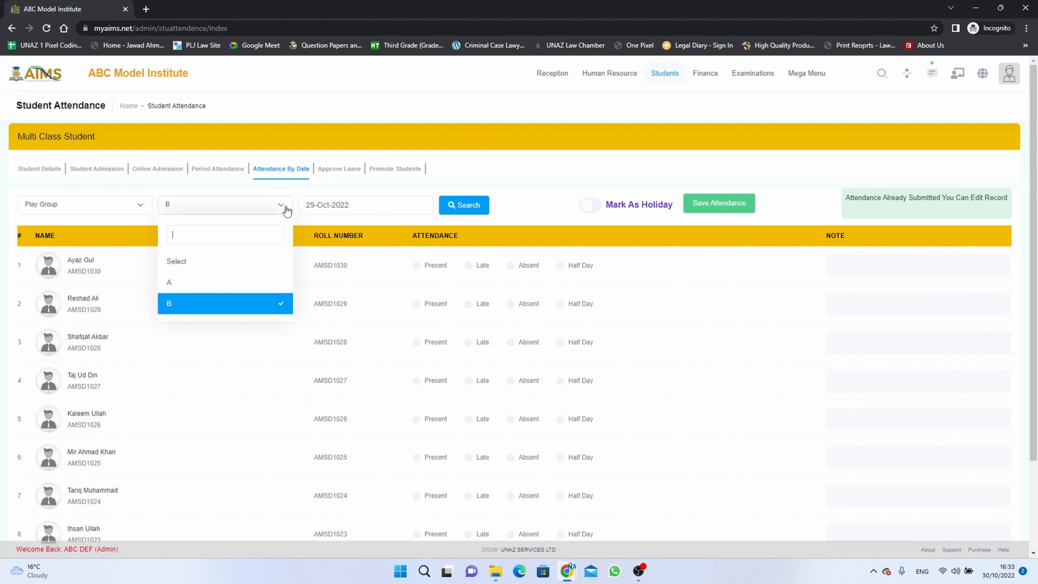
{"action": "left_click", "coordinate": [248, 285]}
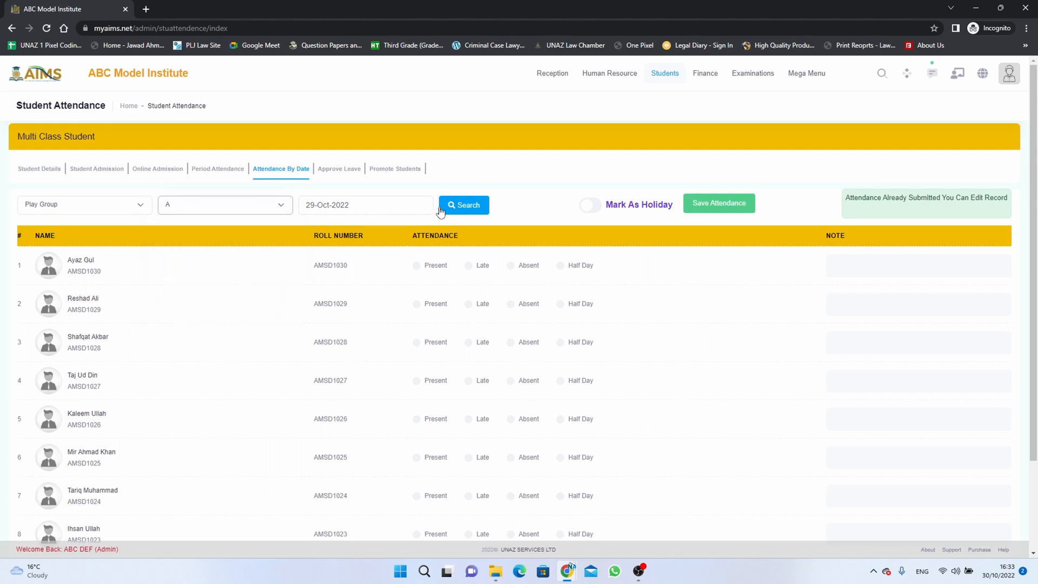
{"action": "left_click", "coordinate": [461, 209]}
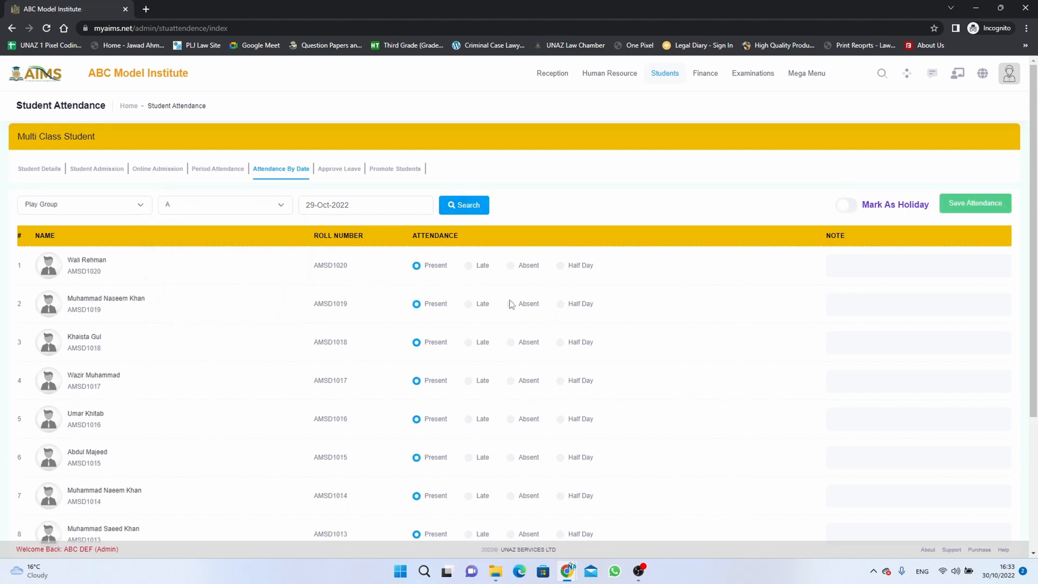
{"action": "left_click", "coordinate": [853, 207]}
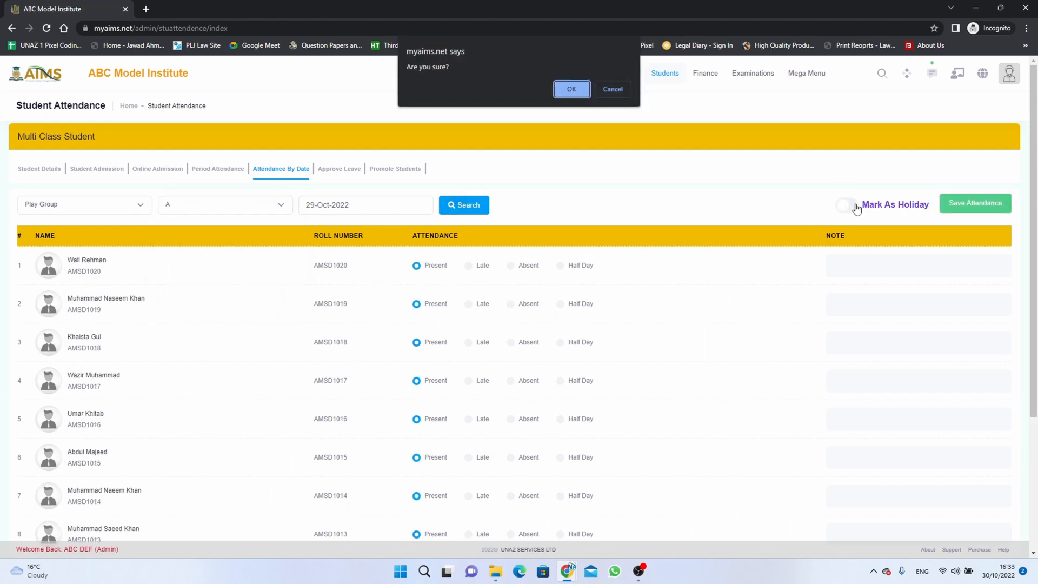
{"action": "left_click", "coordinate": [572, 87]}
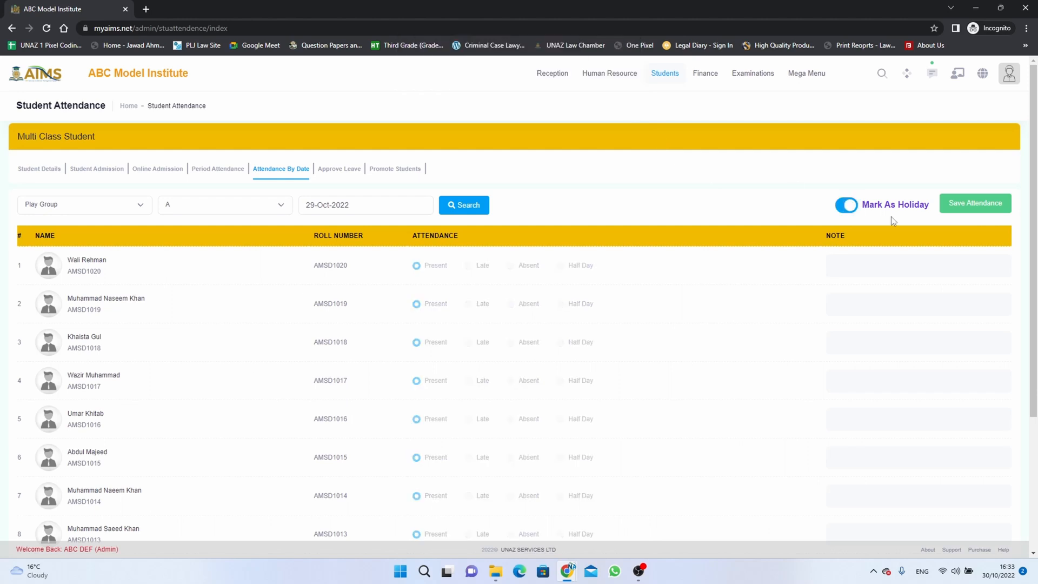
{"action": "left_click", "coordinate": [951, 211]}
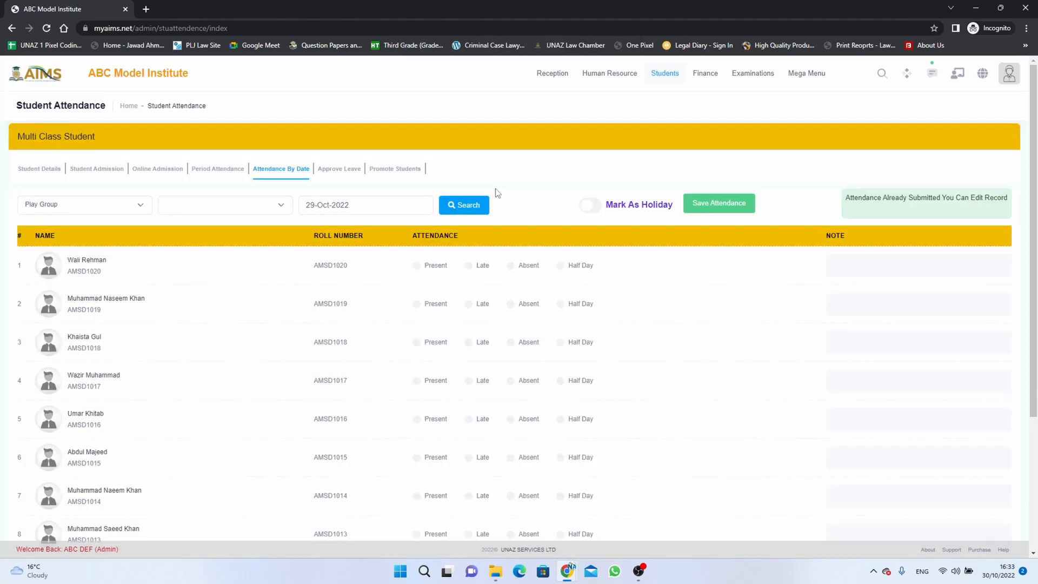
Return to the dashboard and review today's present, absent, late and half-day figures in the student attendance overview
{"action": "left_click", "coordinate": [37, 79]}
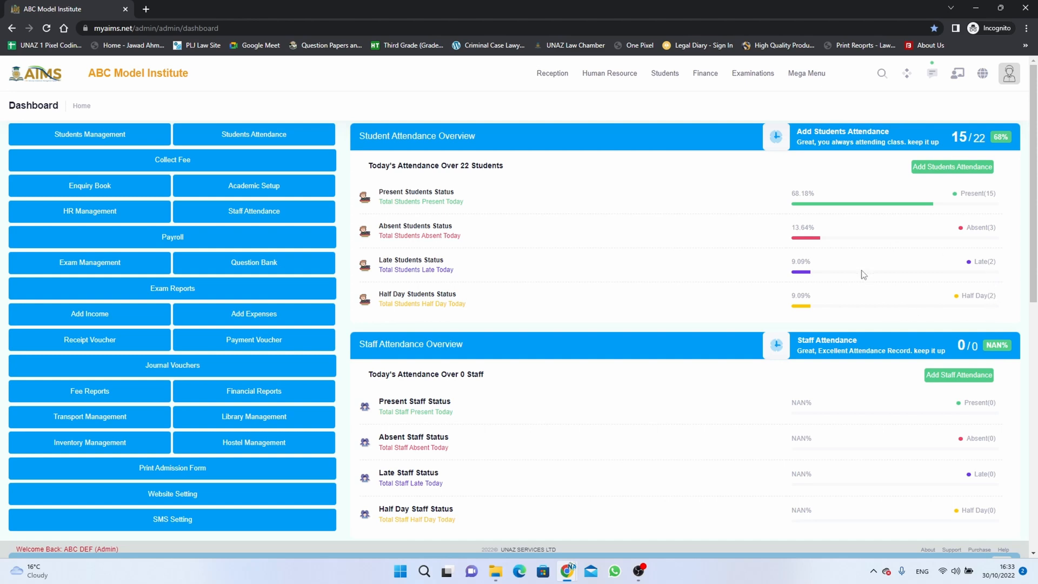
{"action": "scroll", "coordinate": [863, 274], "scroll_direction": "down", "scroll_amount": 1}
{"action": "scroll", "coordinate": [863, 274], "scroll_direction": "up", "scroll_amount": 1}
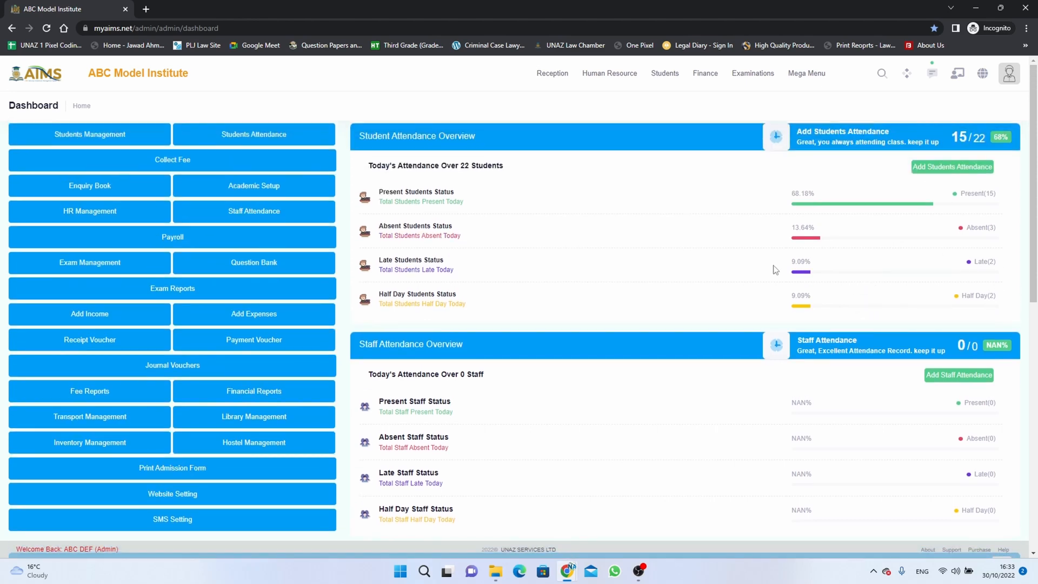